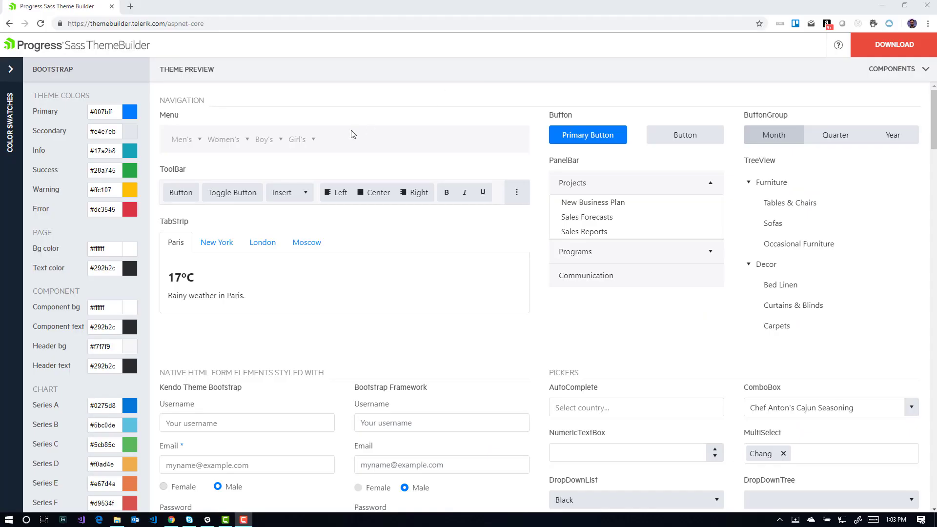
# - Change the Primary colour swatch from blue to purple #7b00ff via the hue slider
pyautogui.click(132, 116)
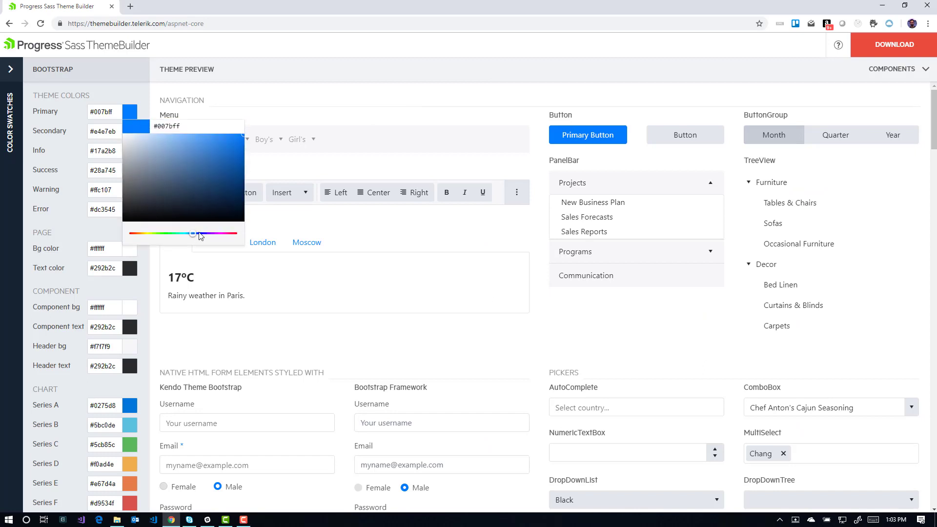
pyautogui.moveTo(193, 234); pyautogui.dragTo(211, 239)
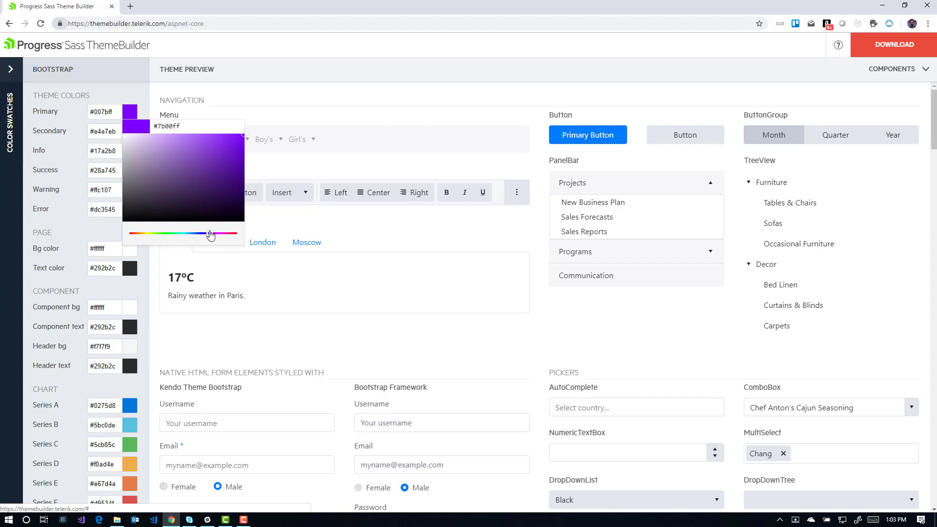
pyautogui.click(130, 116)
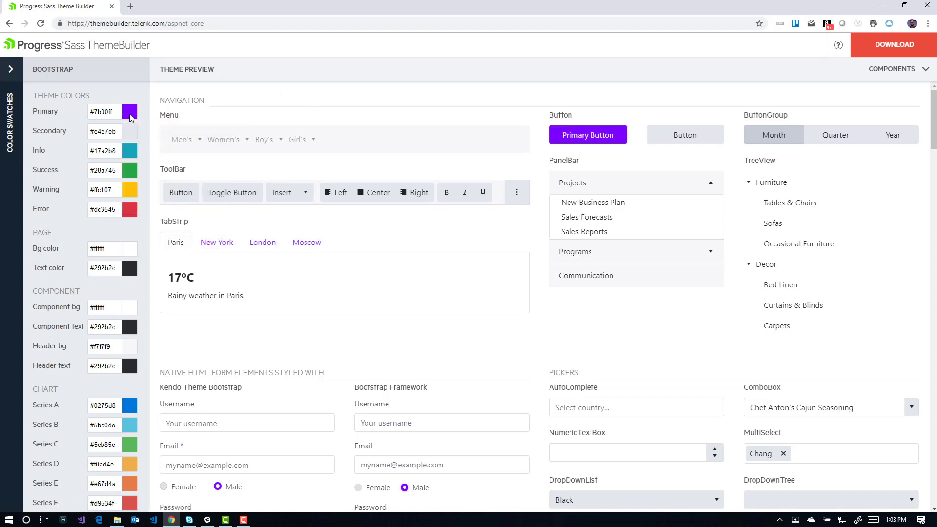
# - Check that the preview's Primary Button now shows purple
pyautogui.click(559, 141)
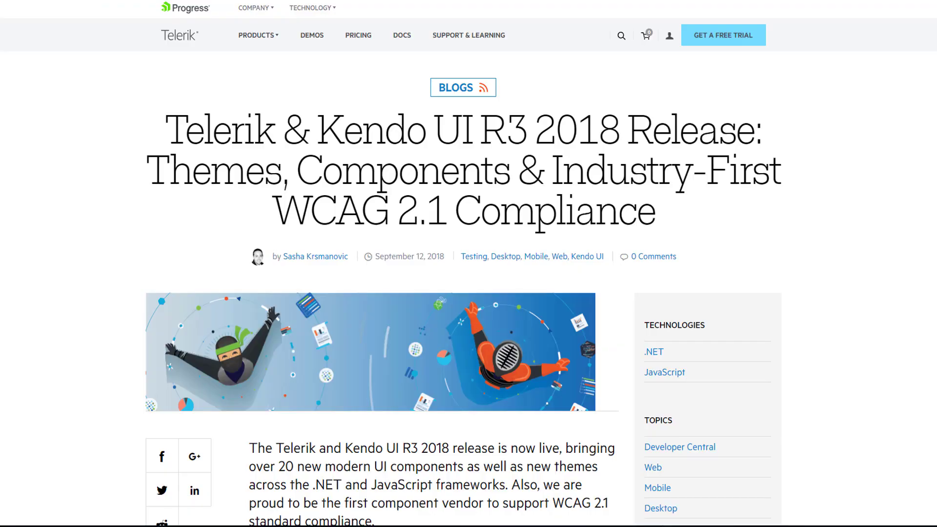